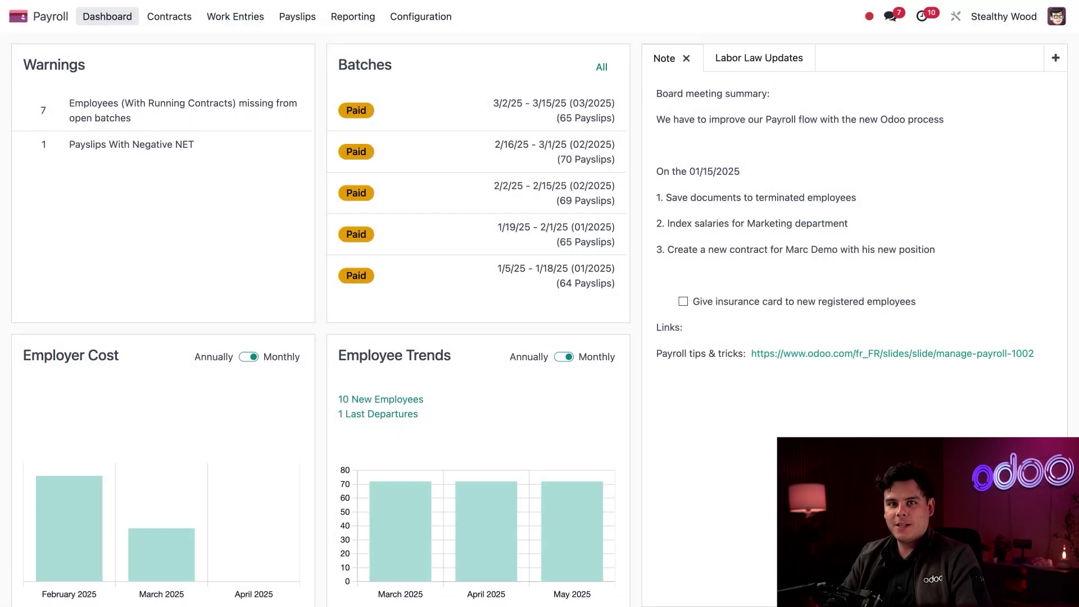
List all employee payslips grouped by batch, from 3/2/25 - 3/15/25 back to 9/1/24 - 9/14/24
left_click(305, 22)
left_click(303, 63)
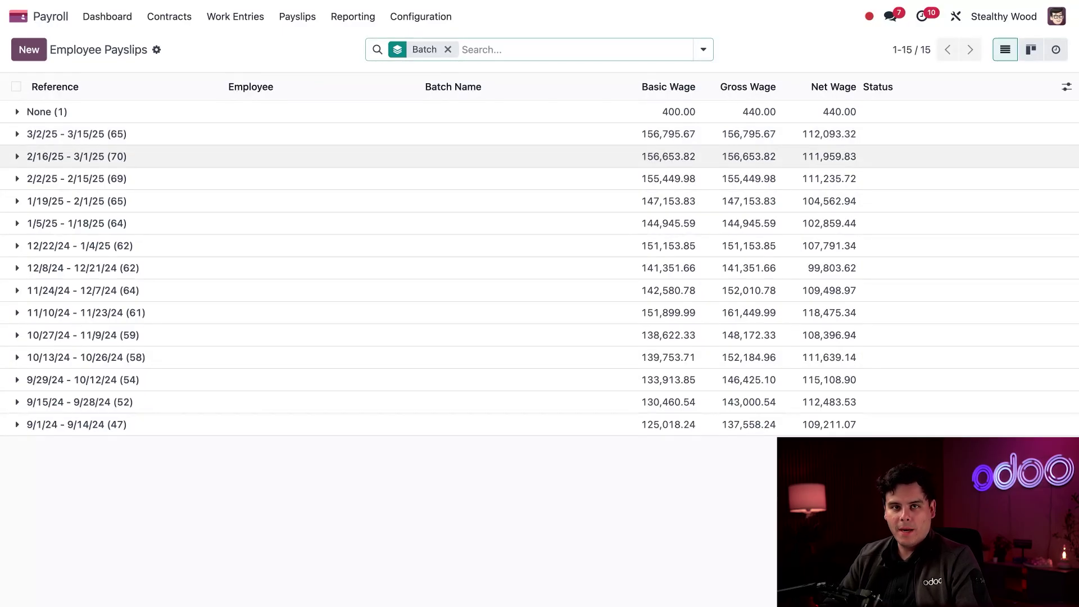
Expand the 3/2/25 - 3/15/25 batch, sort it by Reference ascending, and open payslip SLIP/2102
left_click(20, 137)
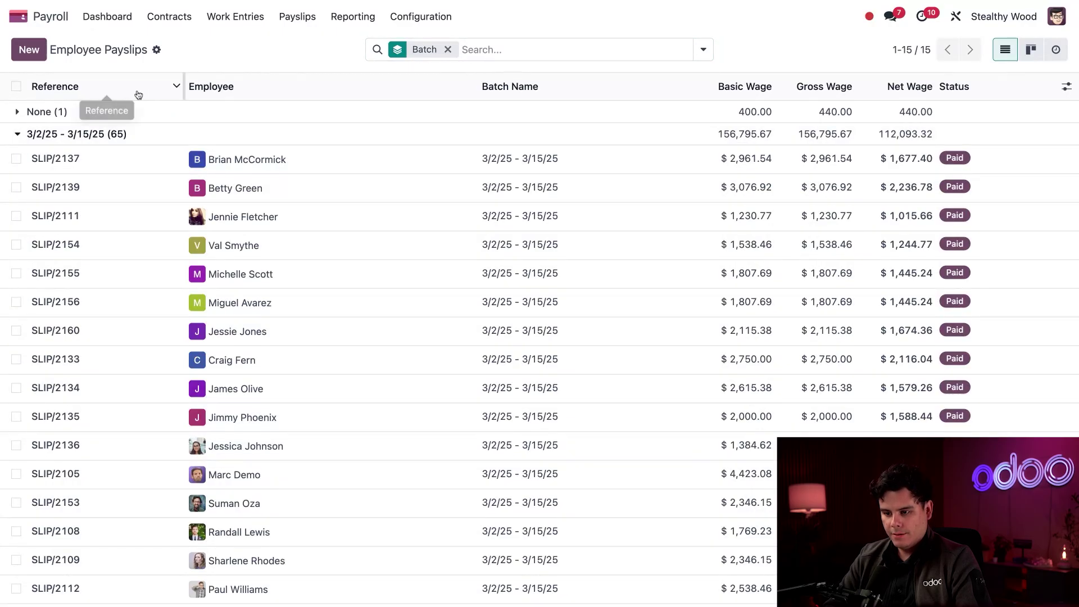
left_click(172, 91)
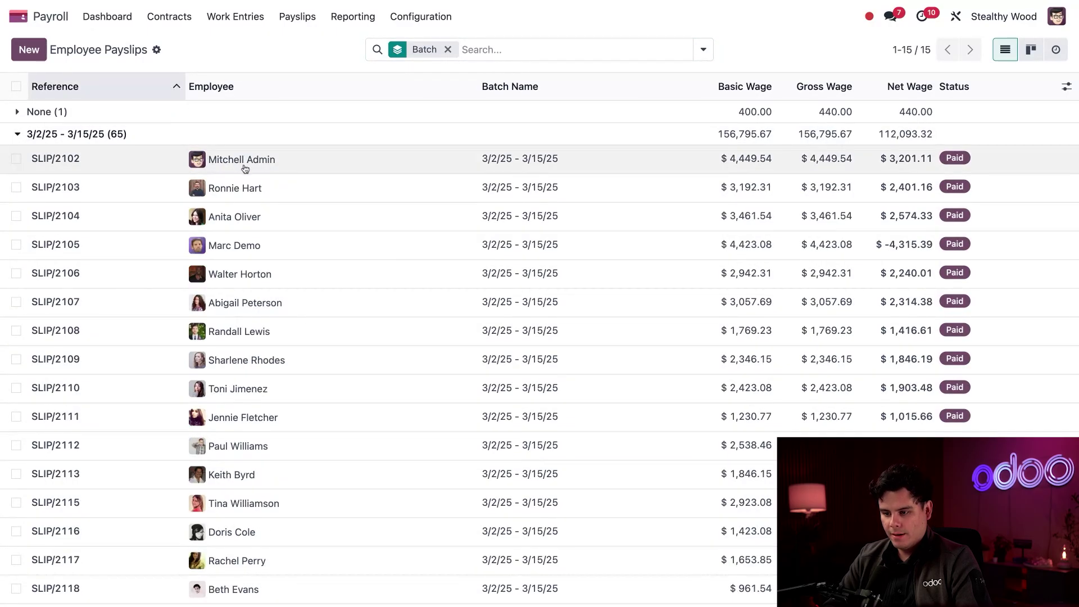
left_click(243, 165)
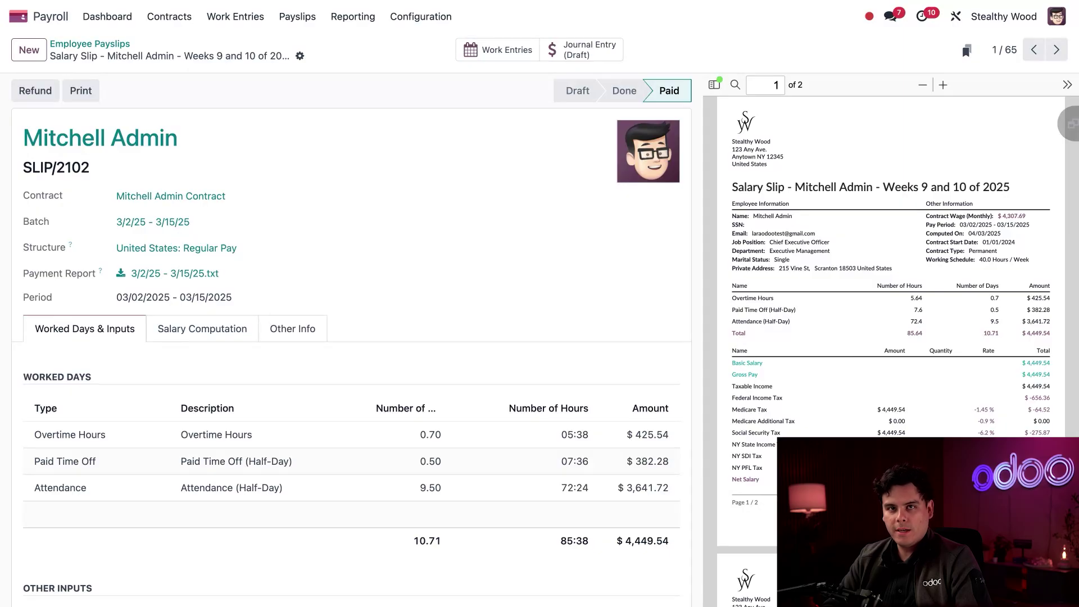
Narrow the Number of Days column in SLIP/2102's worked days table
scroll(240, 341, "down", 3)
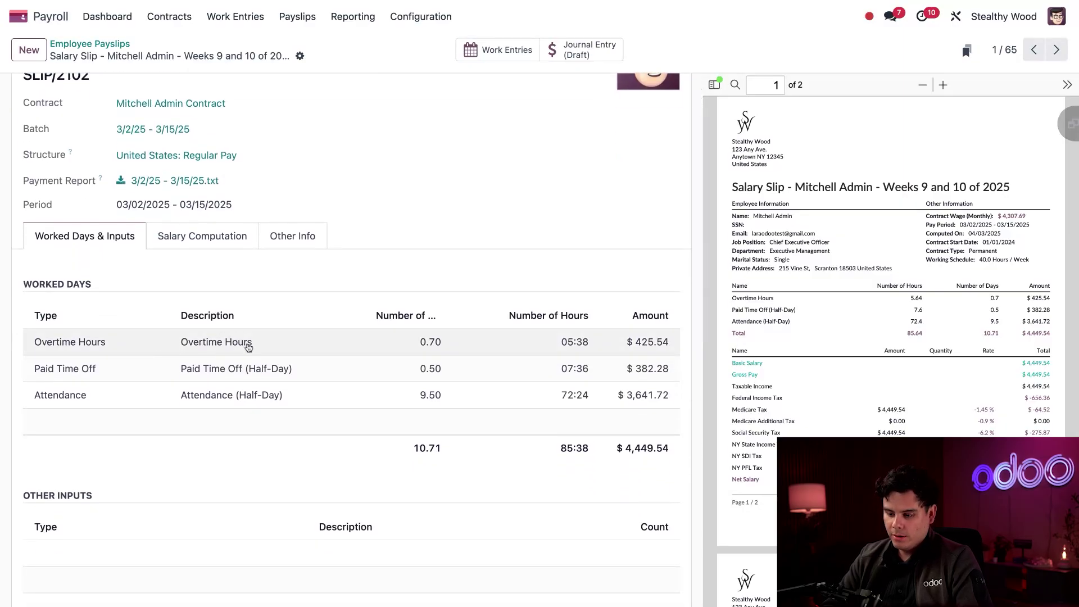
scroll(247, 347, "down", 2)
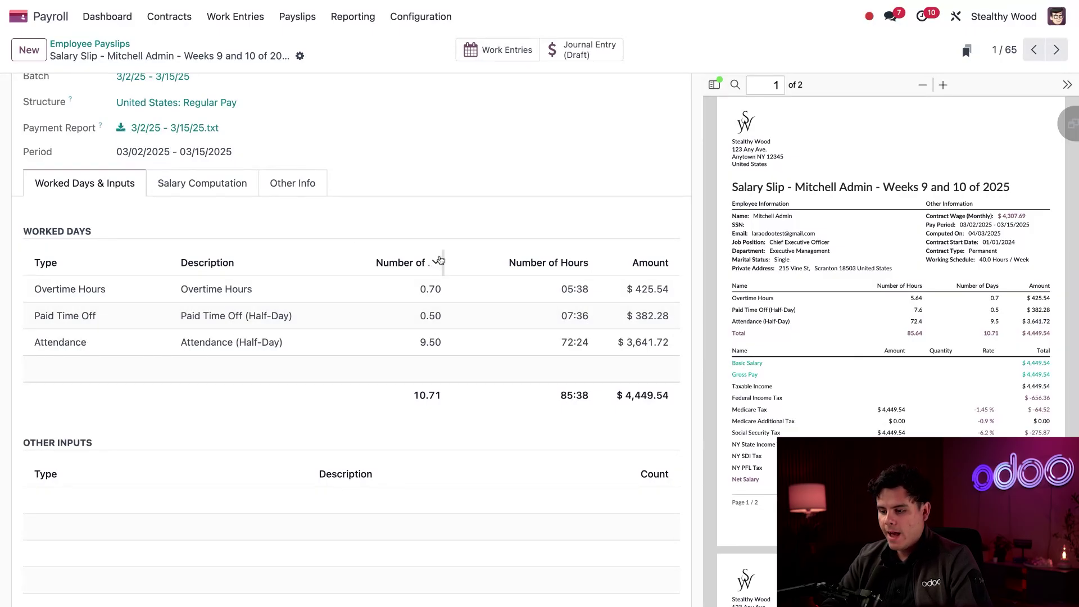
left_click_drag(443, 262, 410, 245)
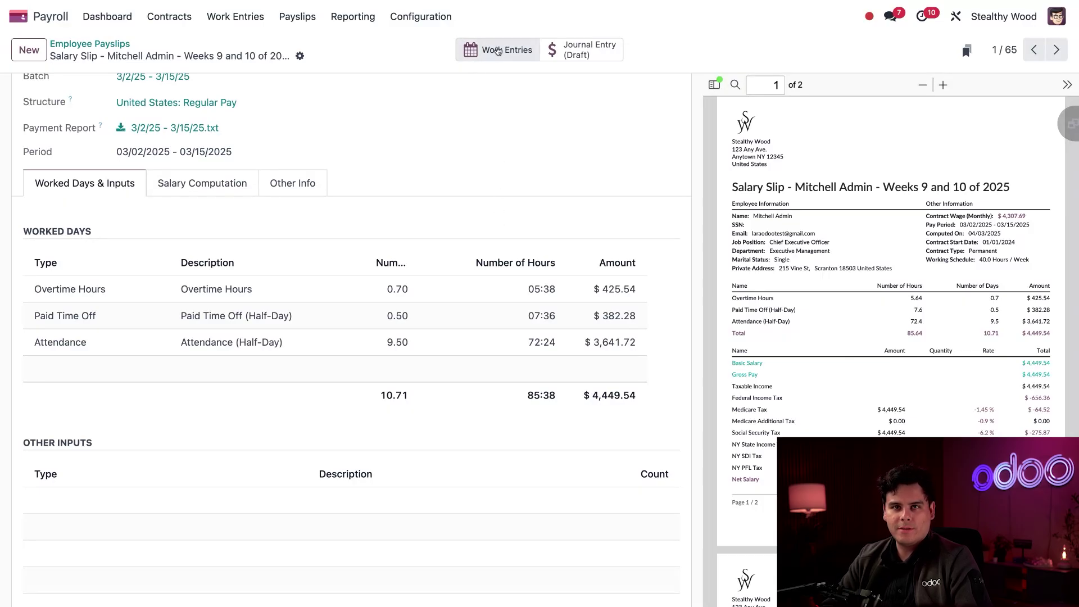
View the employee's March 2025 work entries calendar, then return to payslip SLIP/2102
left_click(497, 51)
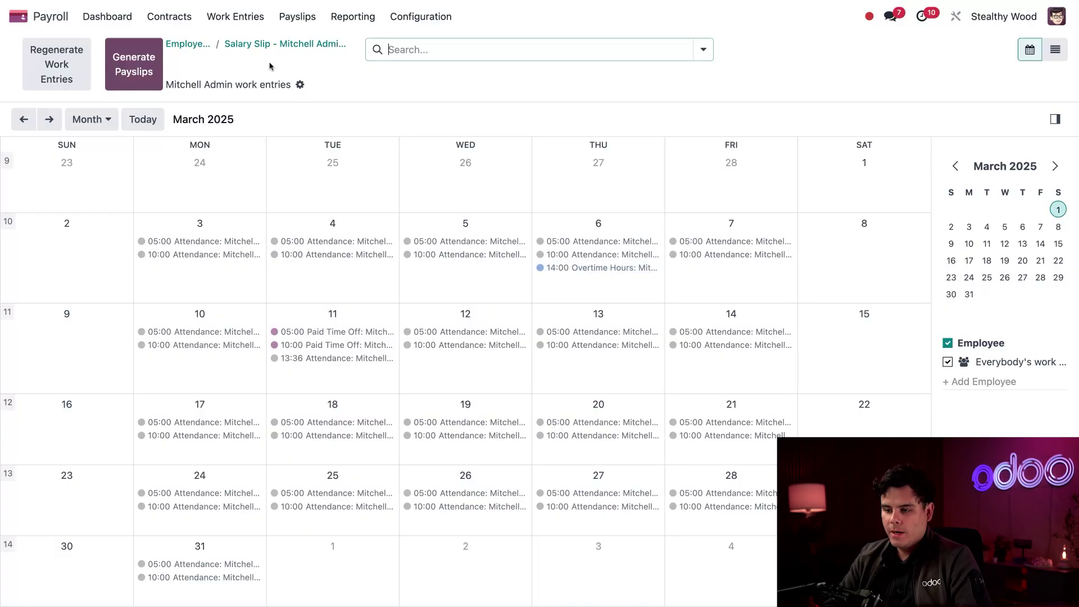
left_click(266, 45)
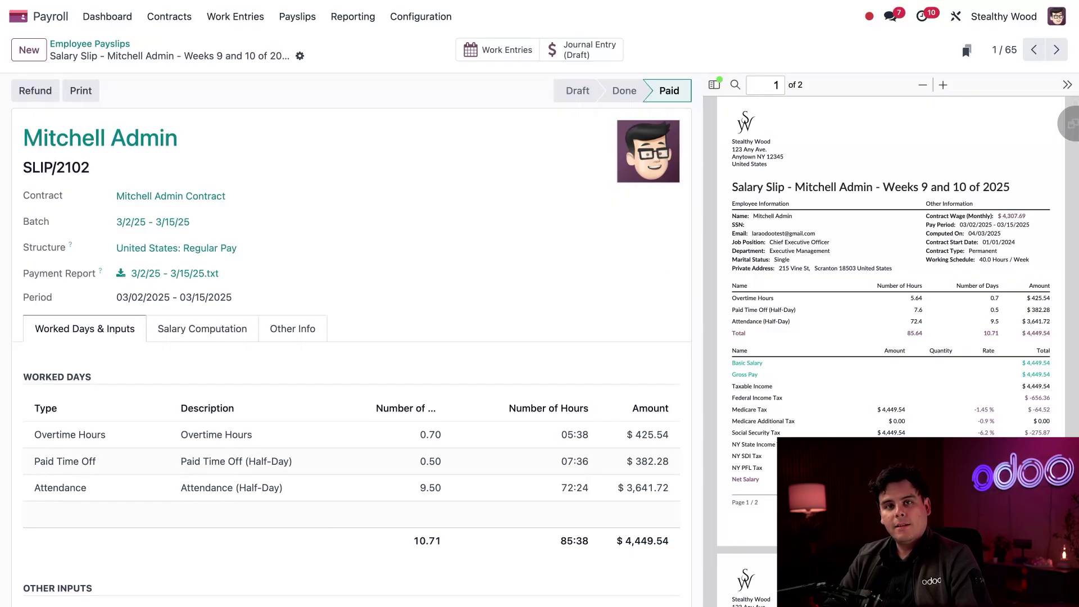
Review SLIP/2102's Salary Computation rule lines down to Net Salary
left_click(217, 332)
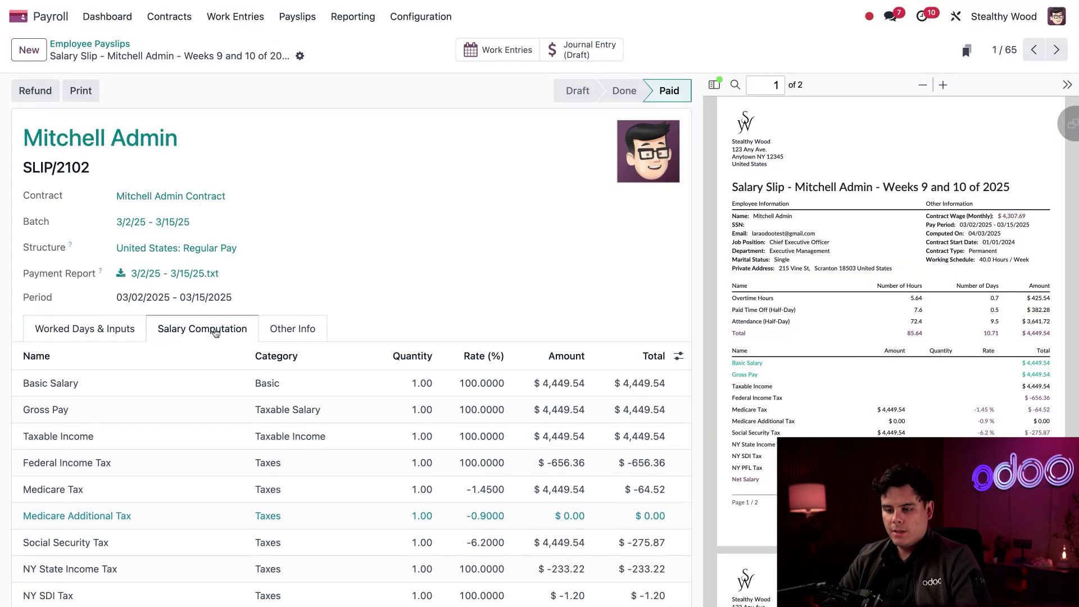
scroll(215, 333, "down", 3)
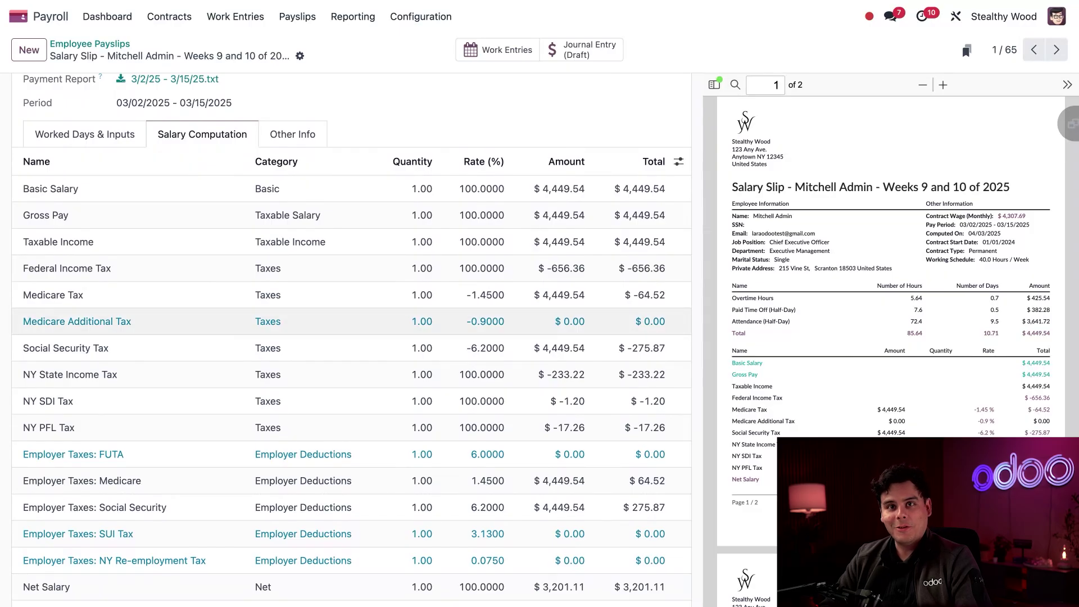
scroll(132, 323, "down", 1)
scroll(132, 323, "down", 4)
scroll(131, 323, "up", 3)
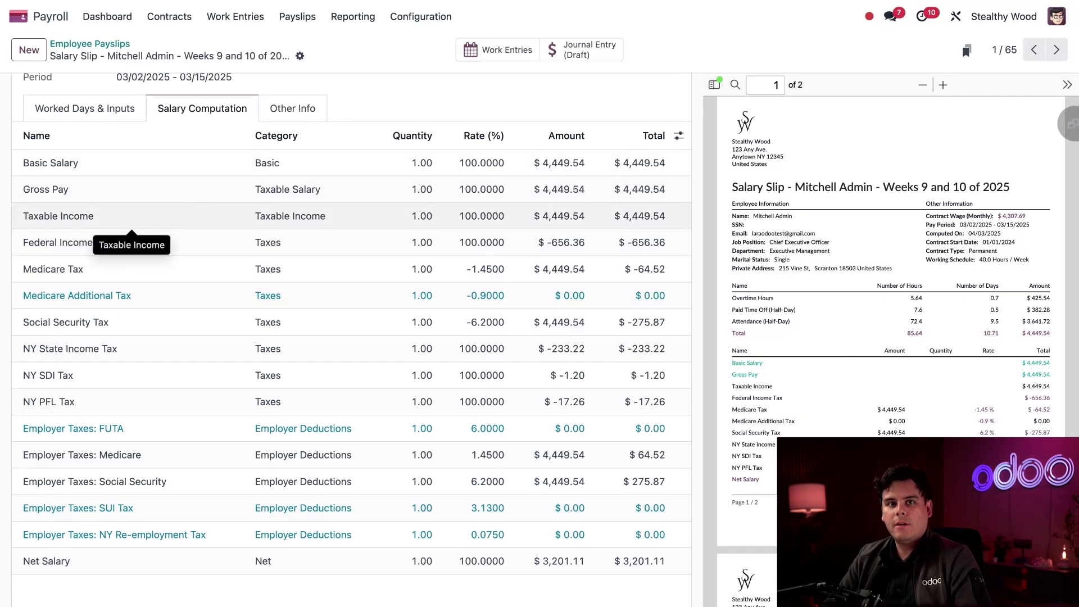
scroll(193, 274, "down", 1)
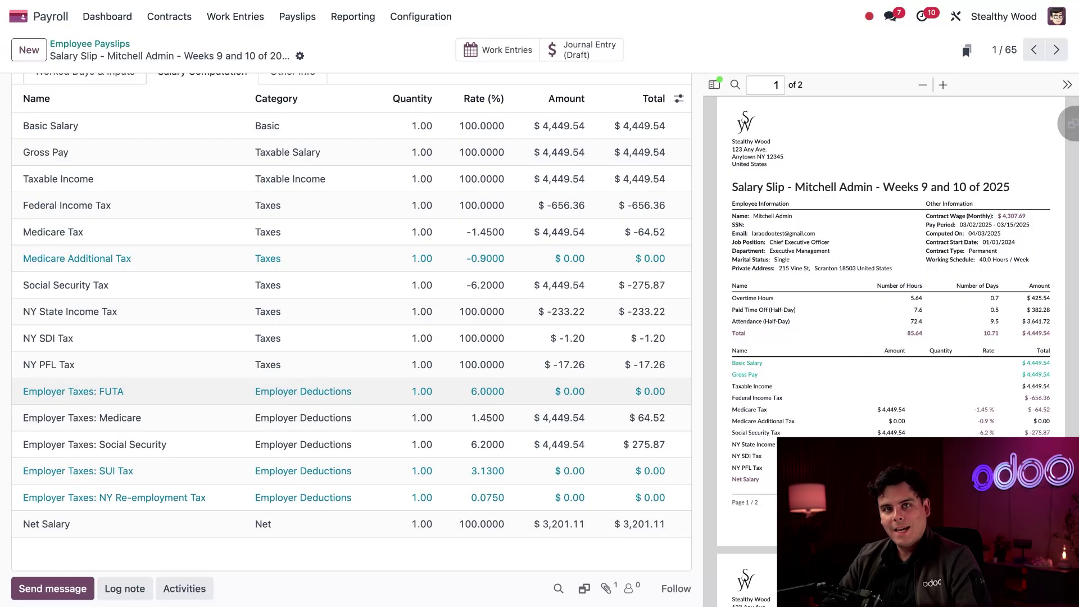
scroll(544, 447, "down", 3)
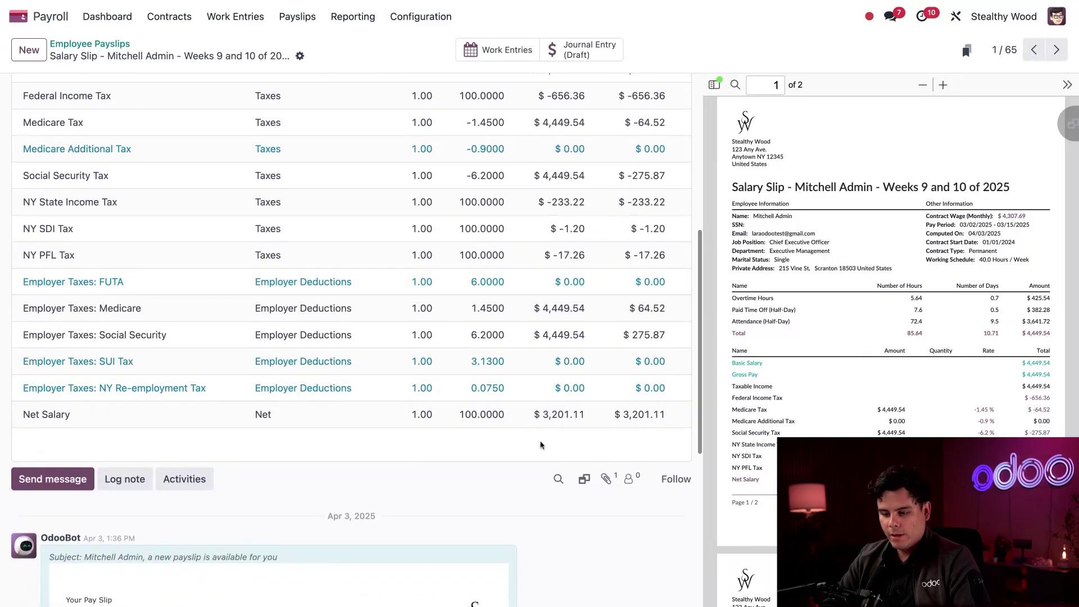
scroll(545, 304, "up", 4)
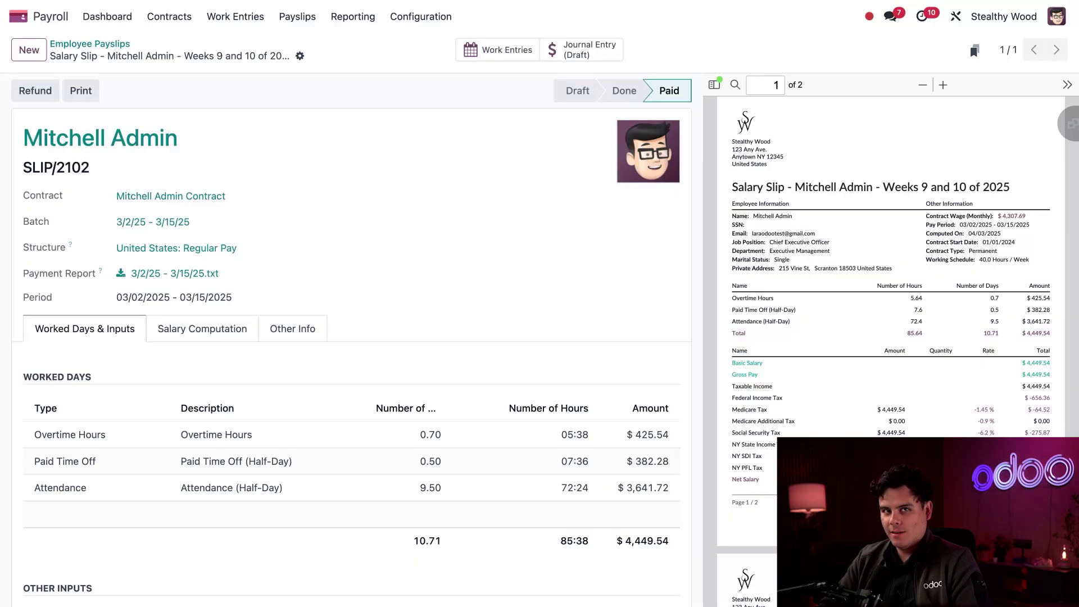
Start a new payslip for the intern employee, leaving the Batch field empty
left_click(24, 58)
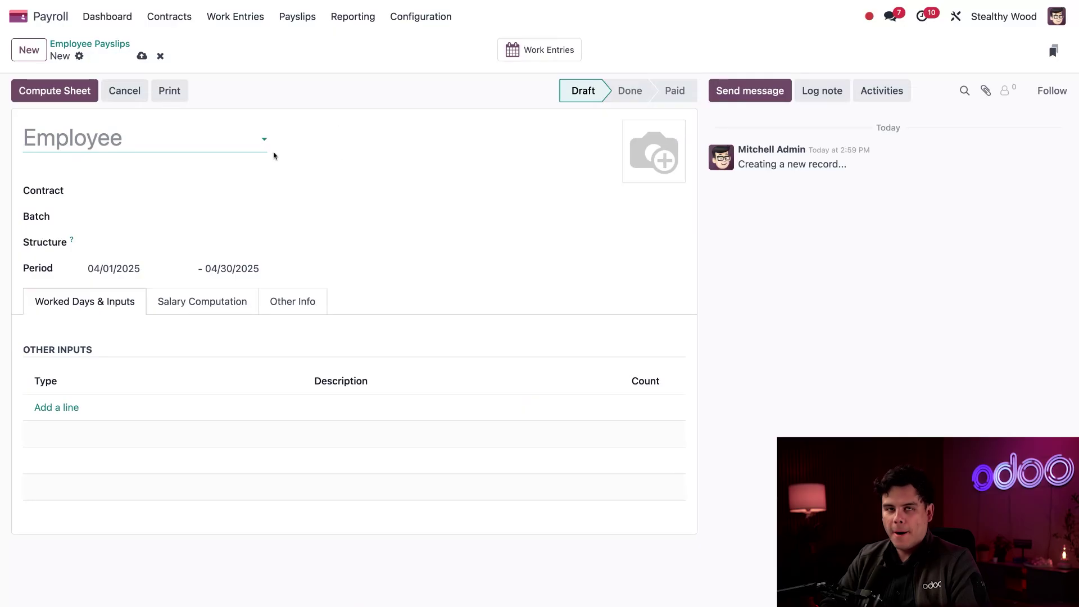
type("junio")
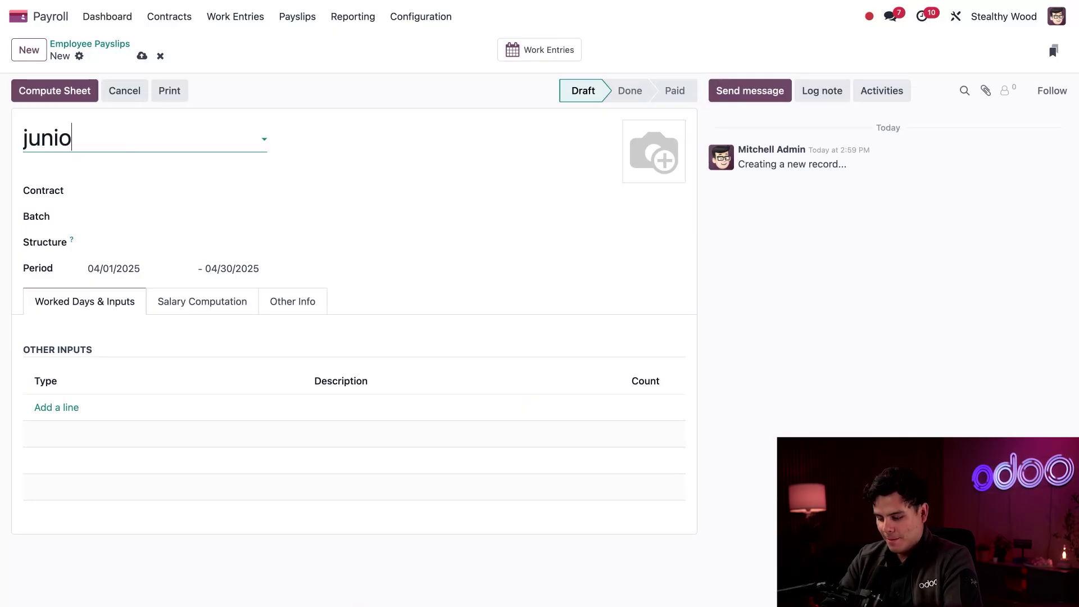
left_click(116, 169)
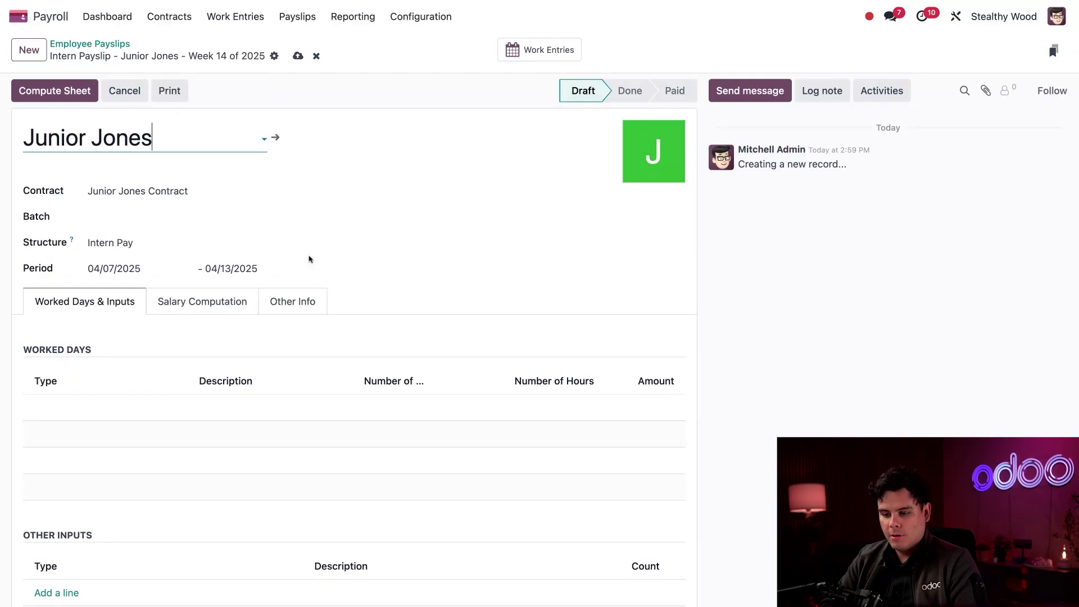
left_click(343, 278)
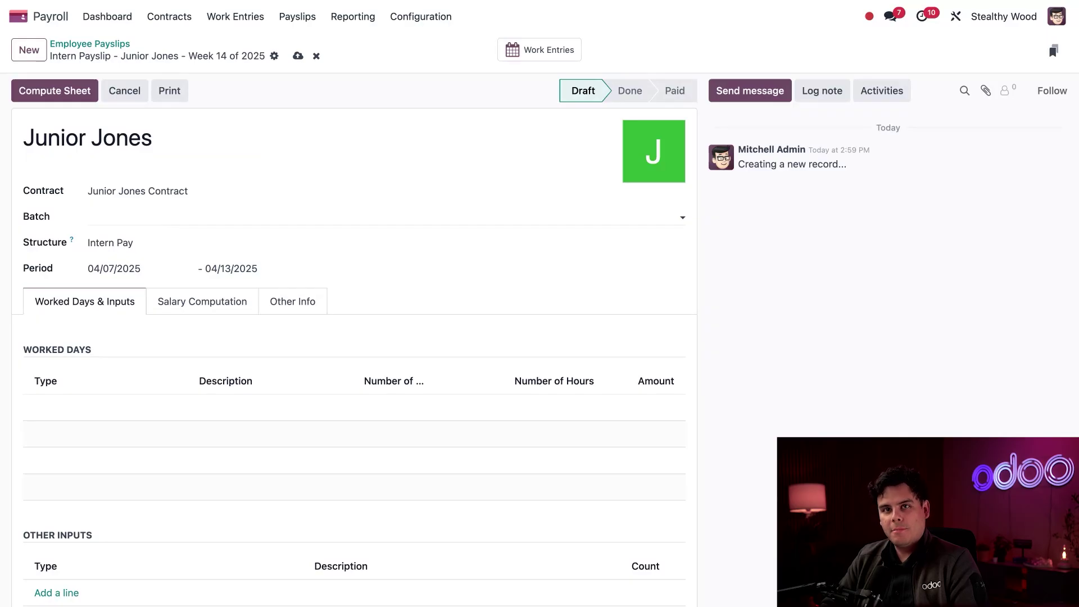
left_click(88, 217)
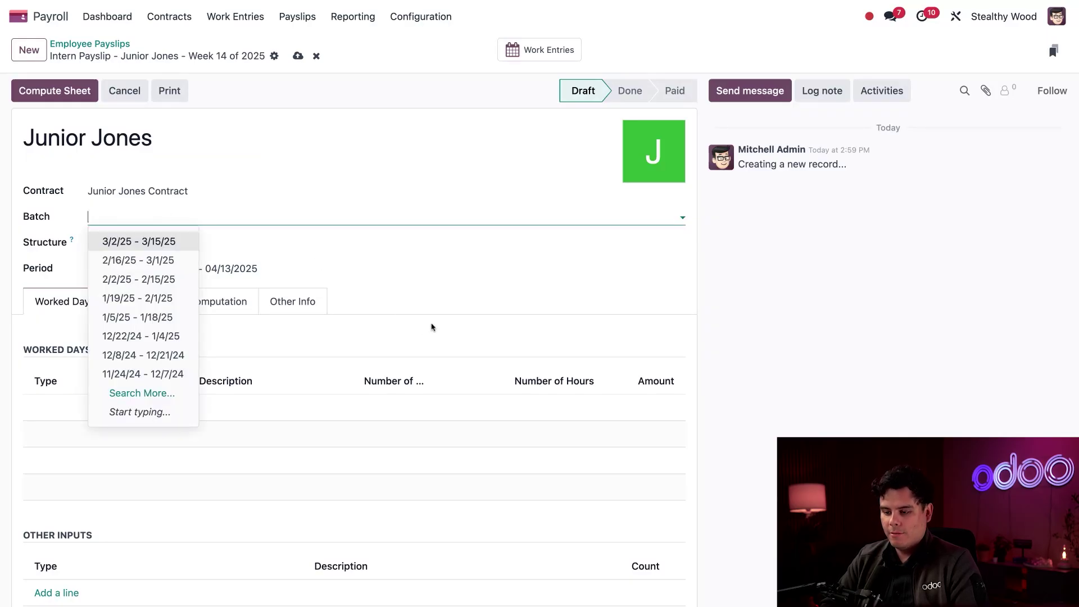
left_click(451, 303)
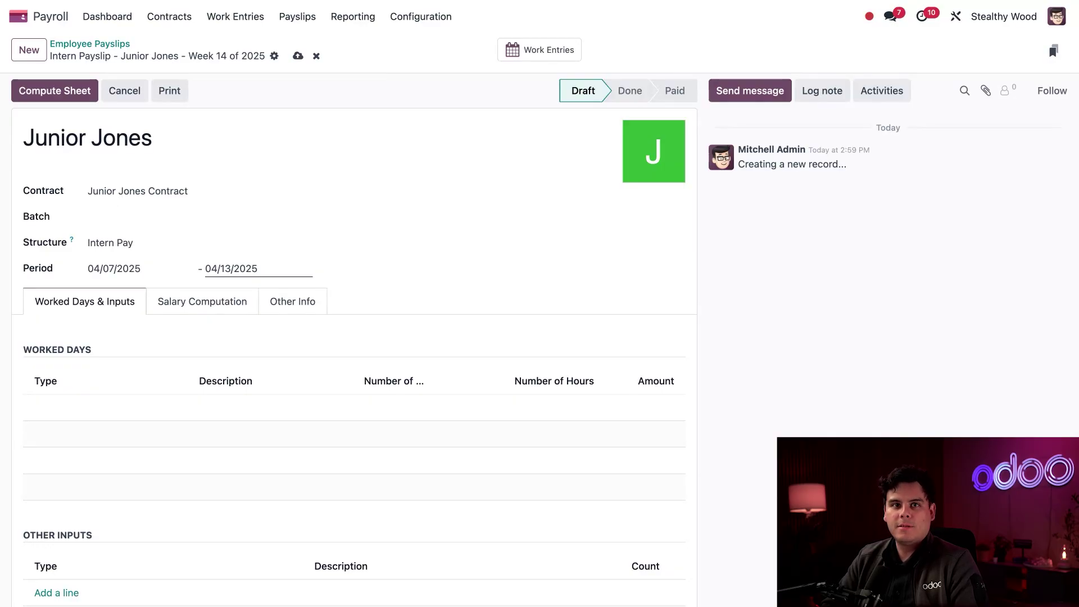
Set the pay period start to March 23, 2025, giving 03/23–03/29/2025 (Week 12)
left_click(155, 269)
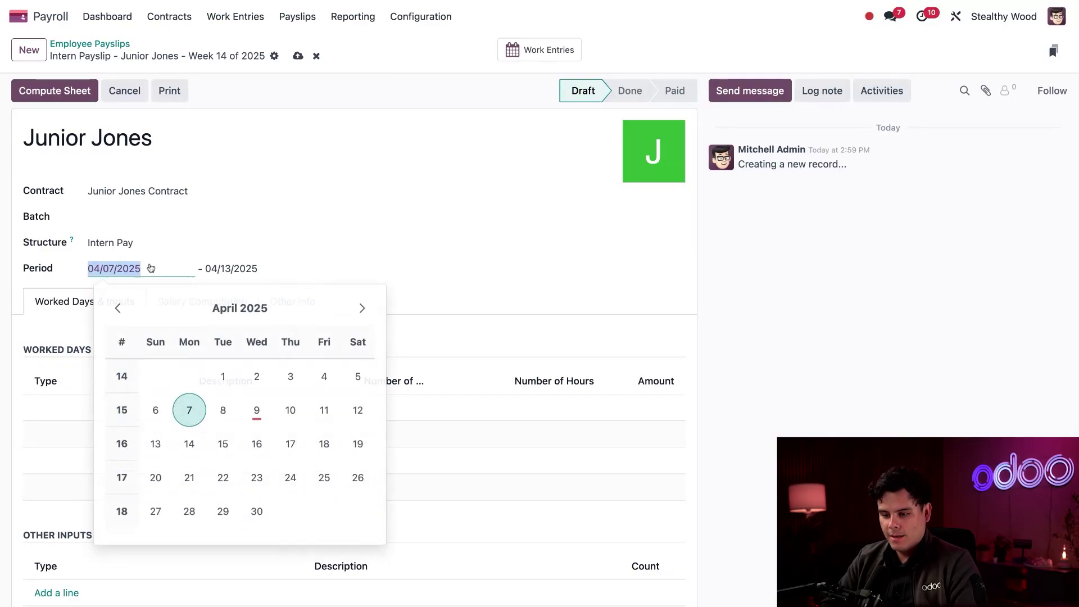
left_click(117, 308)
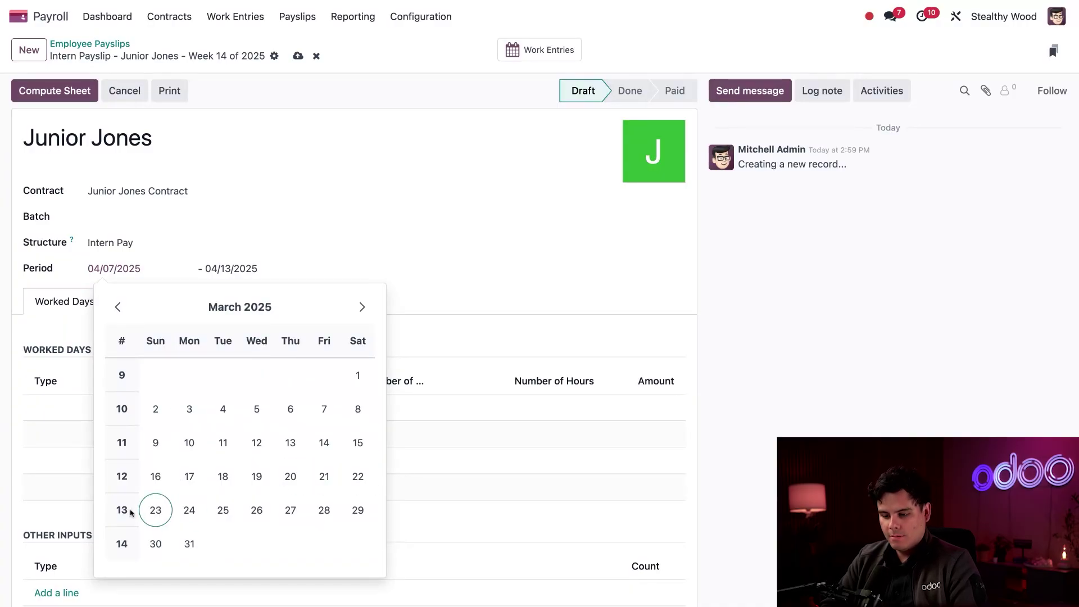
left_click(156, 509)
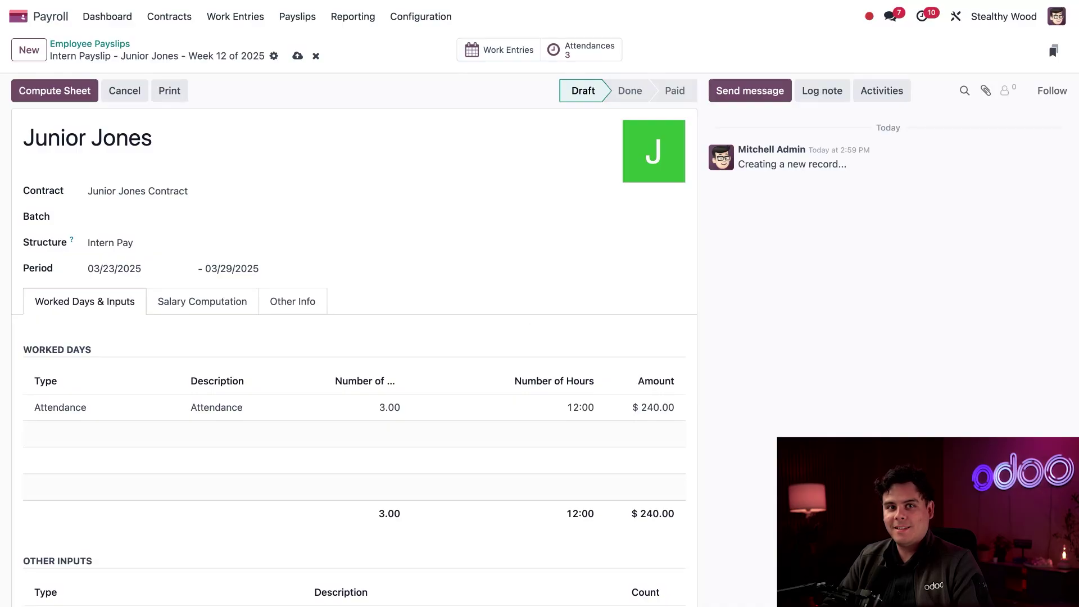
Review the payslip's three attendance records, then return to the intern payslip
left_click(580, 52)
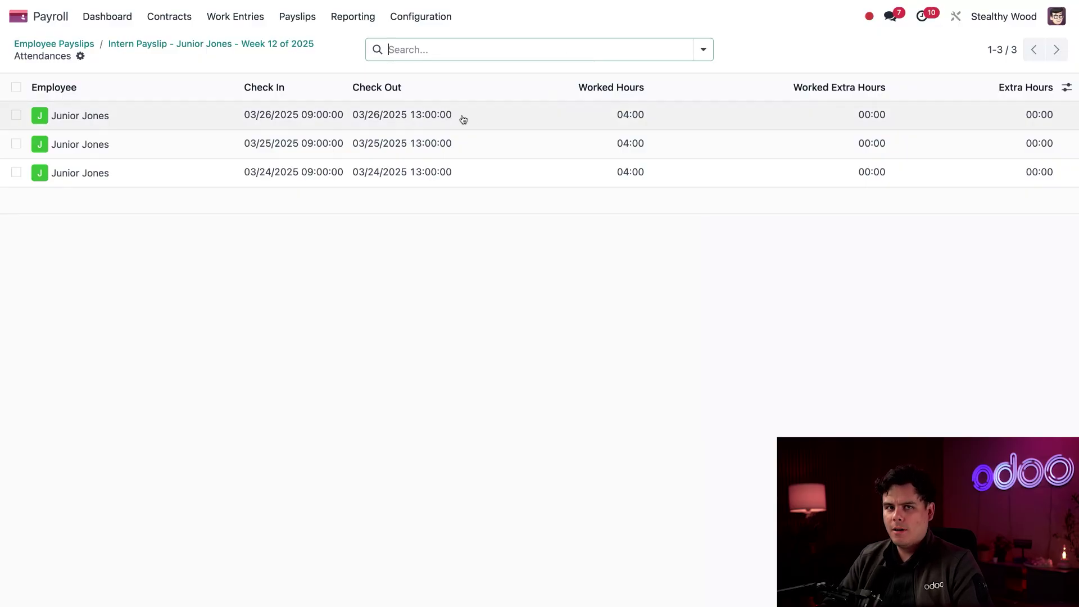
left_click(260, 44)
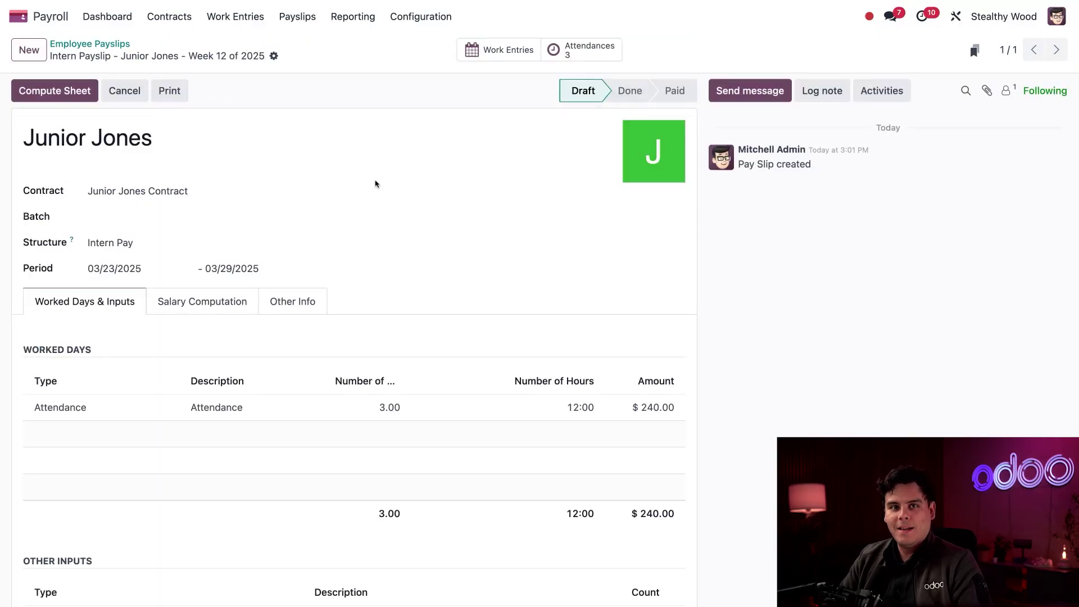
Compute SLIP/2254 and check its lines: $240.00 basic, $40.00 lunch stipend, $280.00 net
left_click(74, 96)
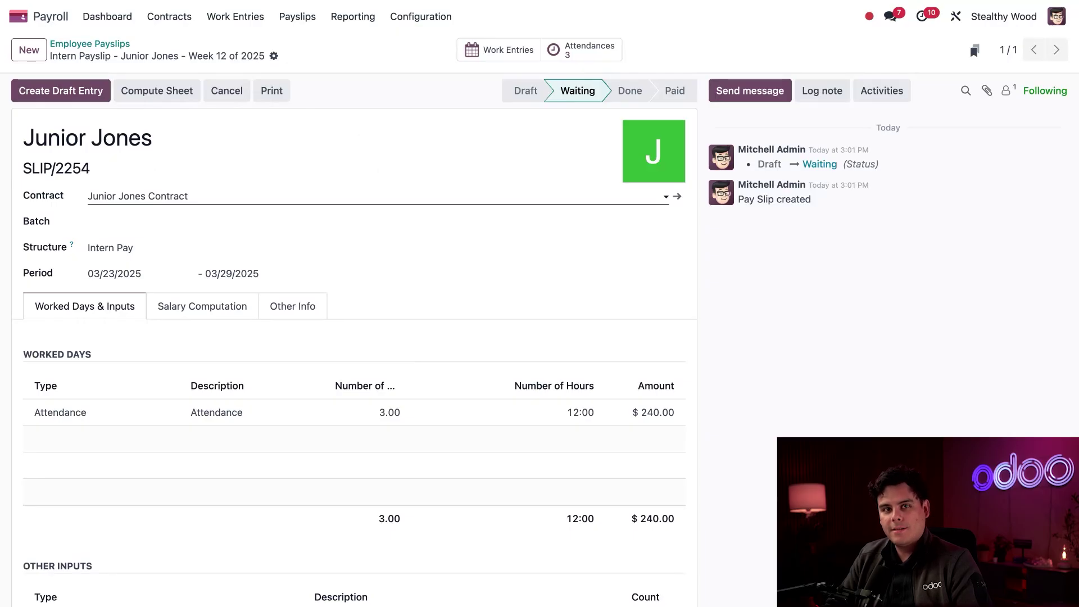
left_click(224, 310)
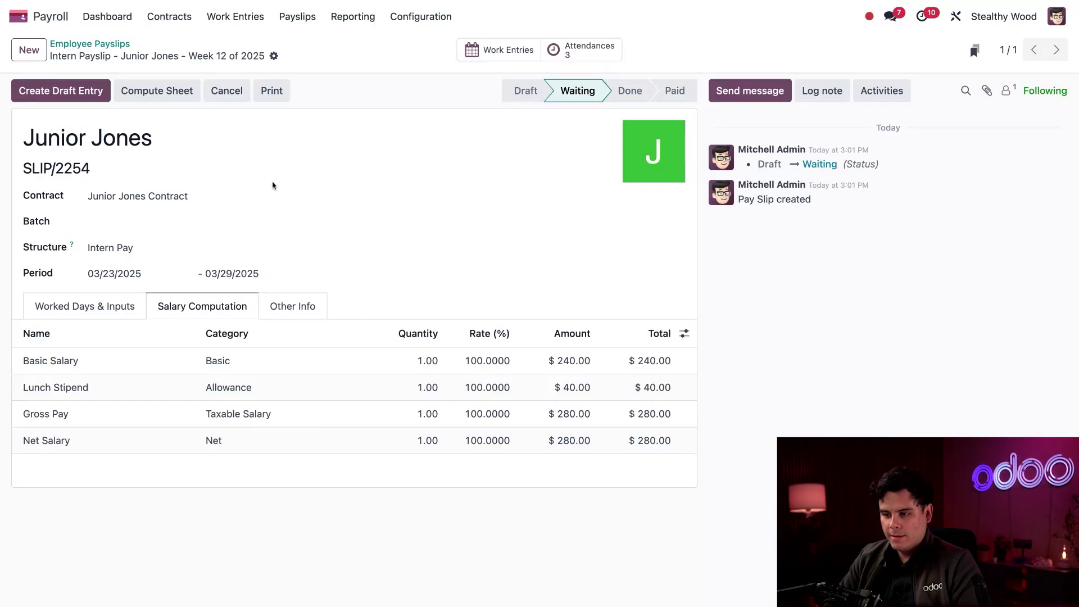
left_click(295, 23)
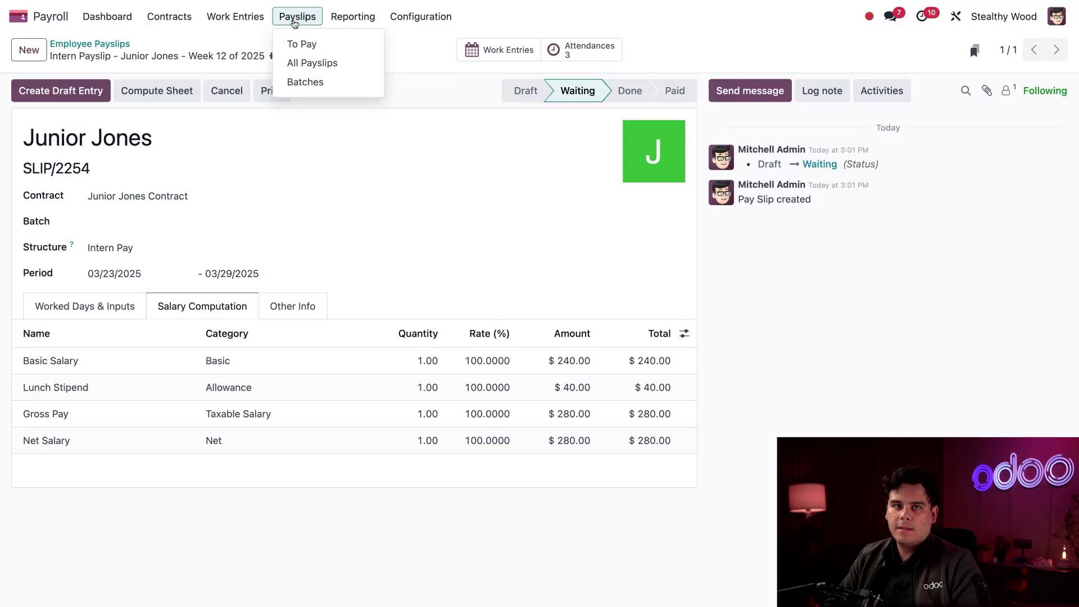
Show the Payslips To Pay list, with SLIP/2254 at $280.00 net, Waiting
left_click(301, 44)
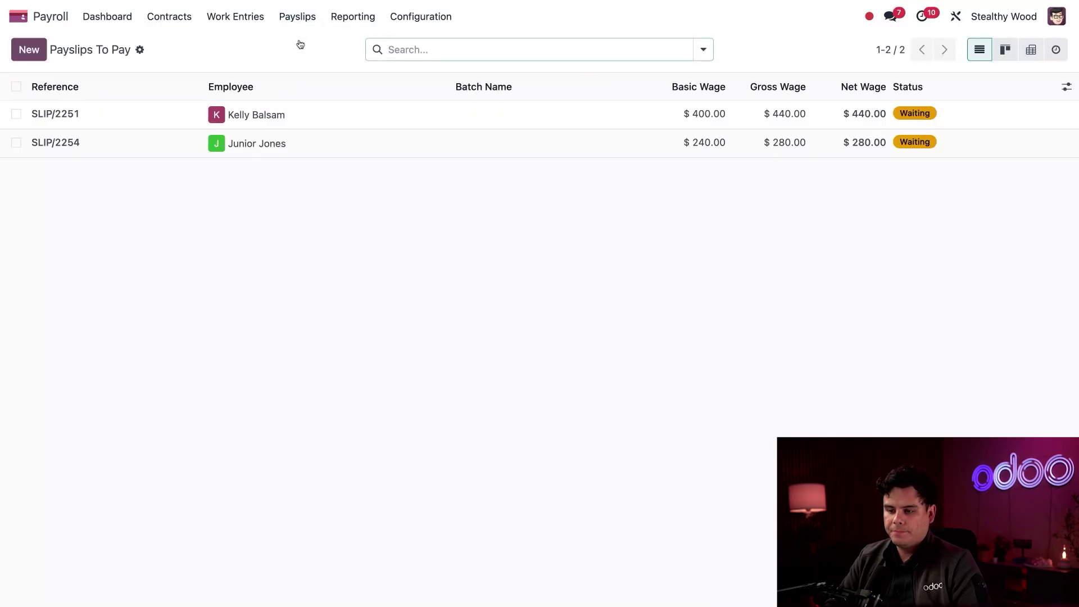